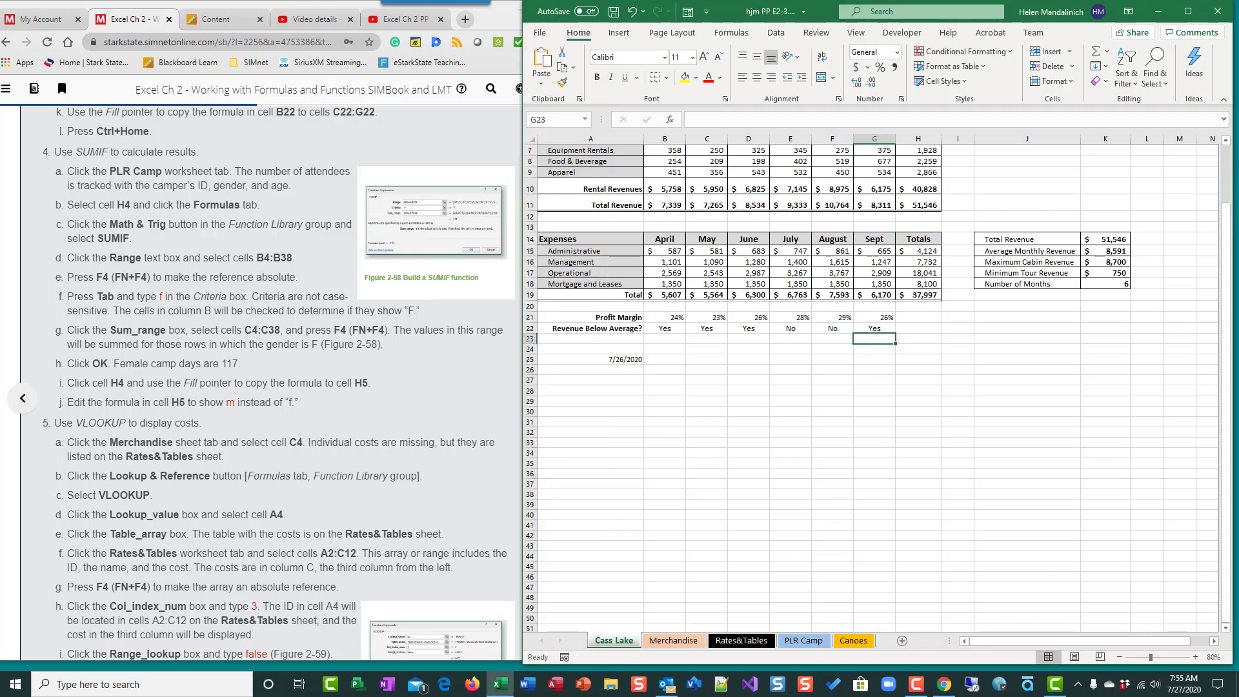
Start a SUMIF function in cell H4 of the PLR Camp worksheet for the total days by females.
left_click(690, 411)
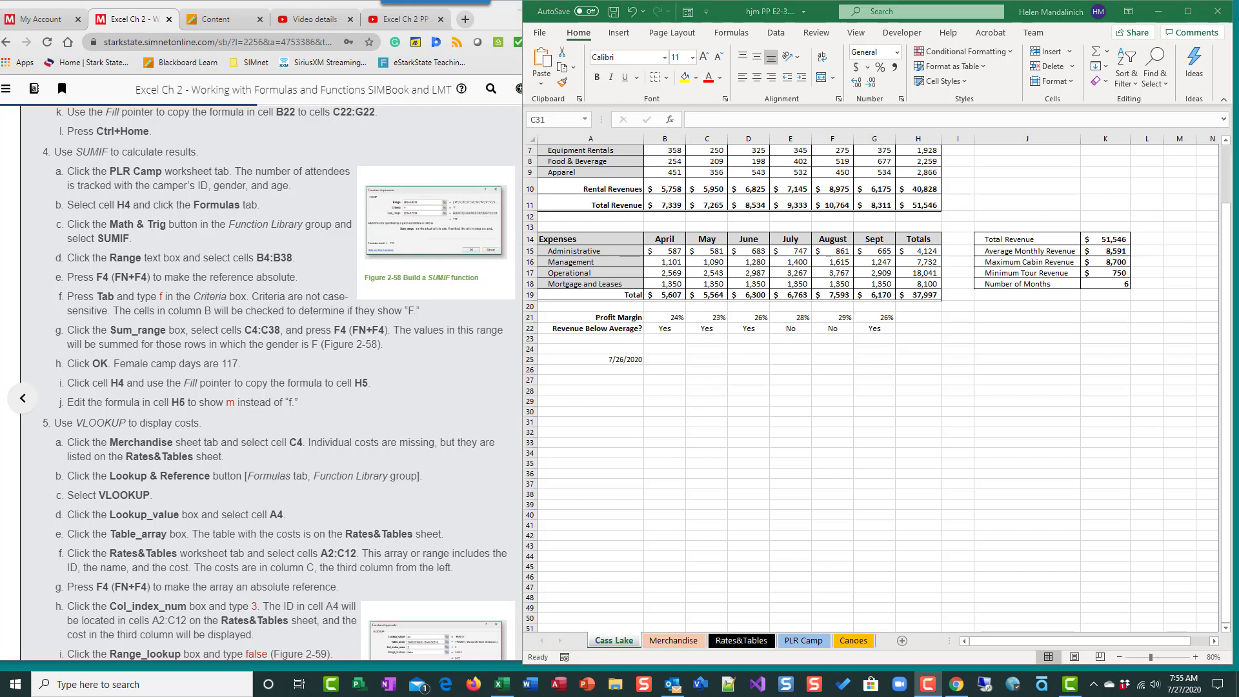
left_click(791, 515)
left_click(803, 640)
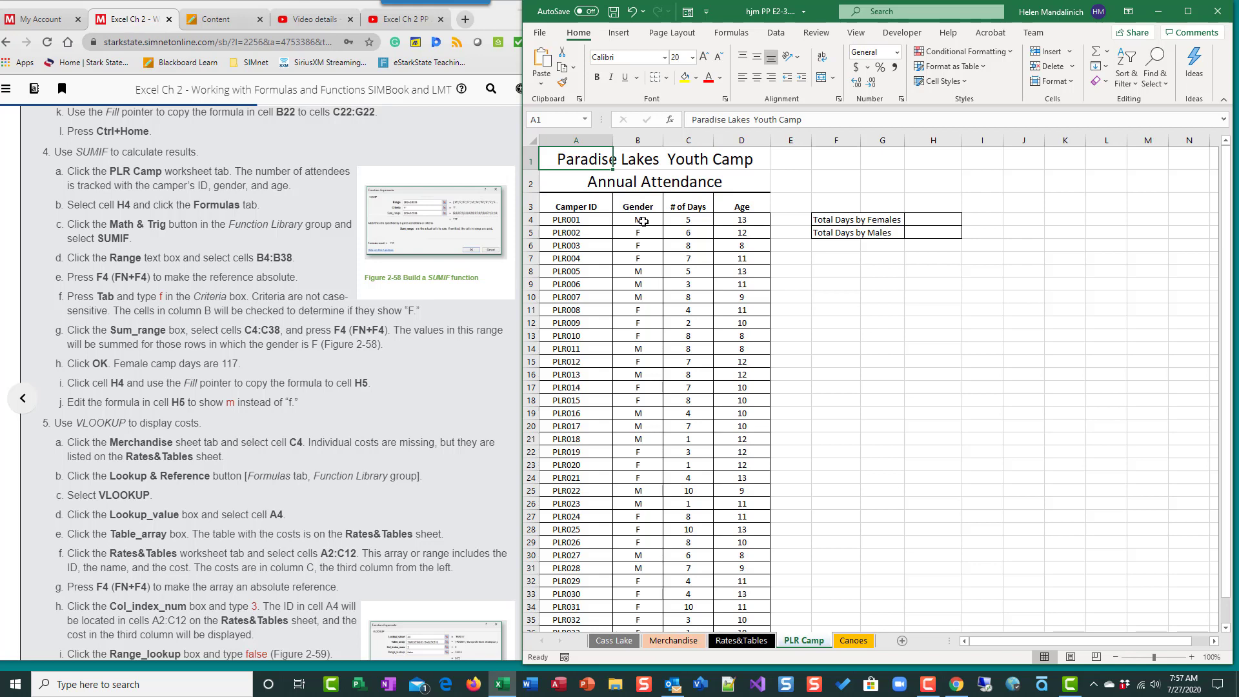
left_click(915, 217)
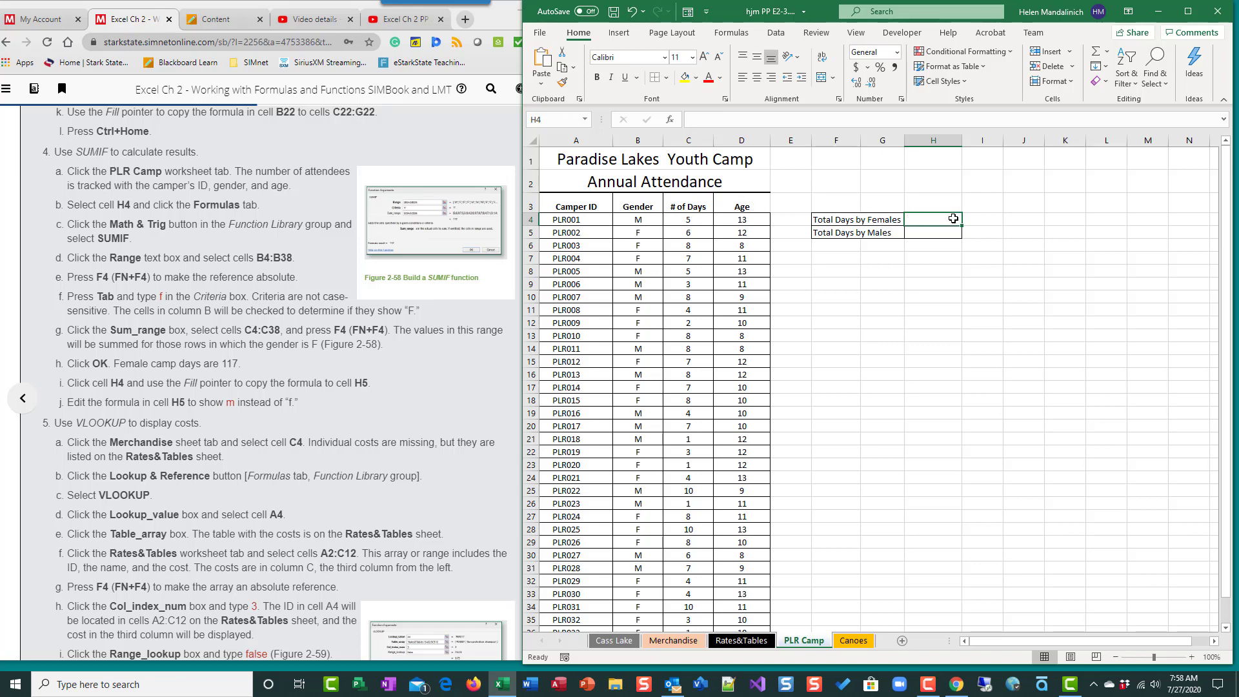
left_click(734, 33)
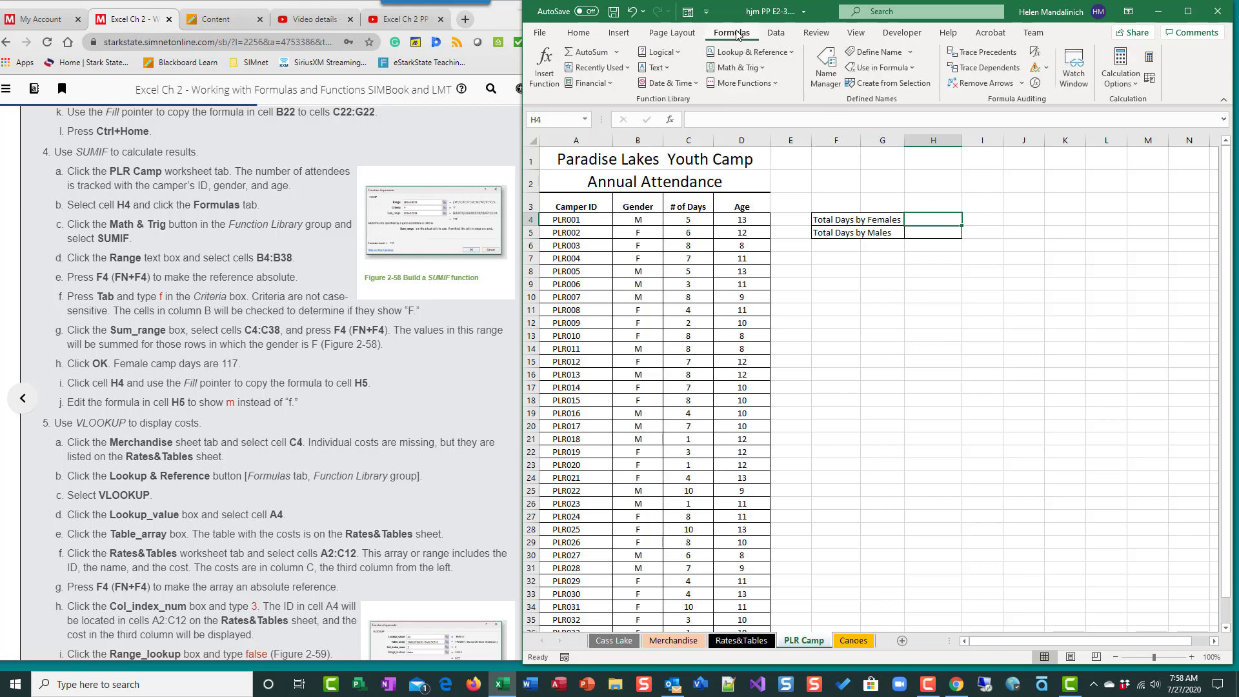
left_click(764, 68)
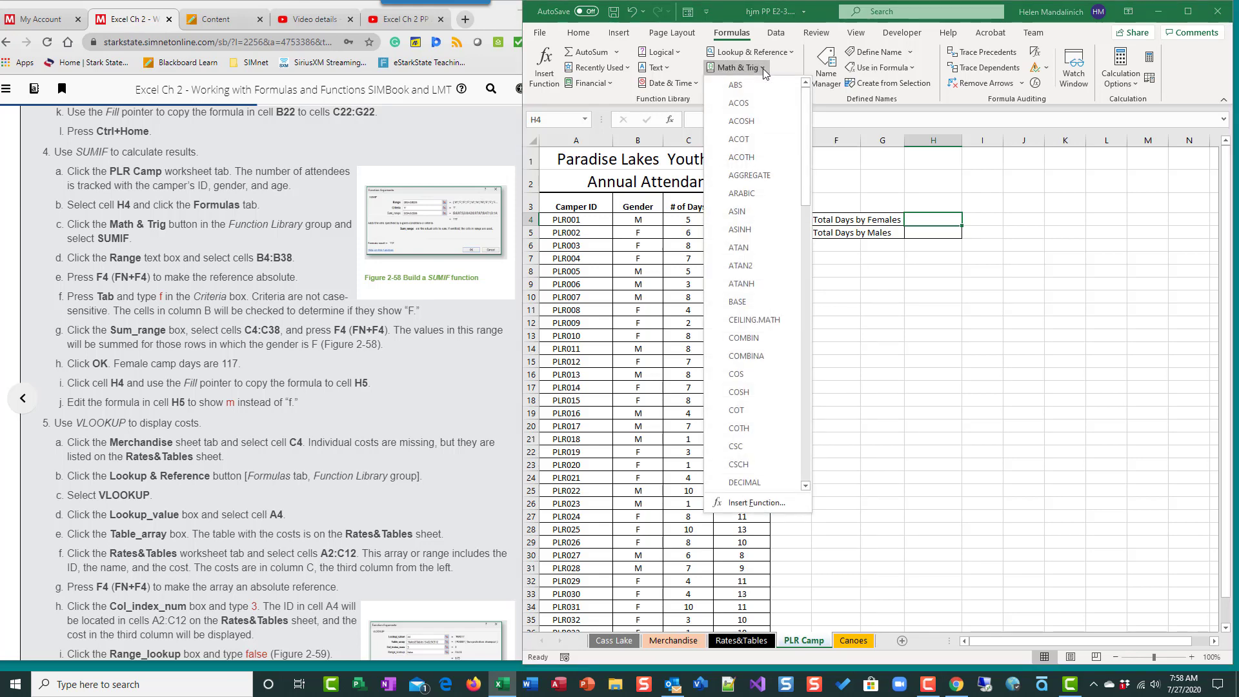
scroll(774, 258, "down", 10)
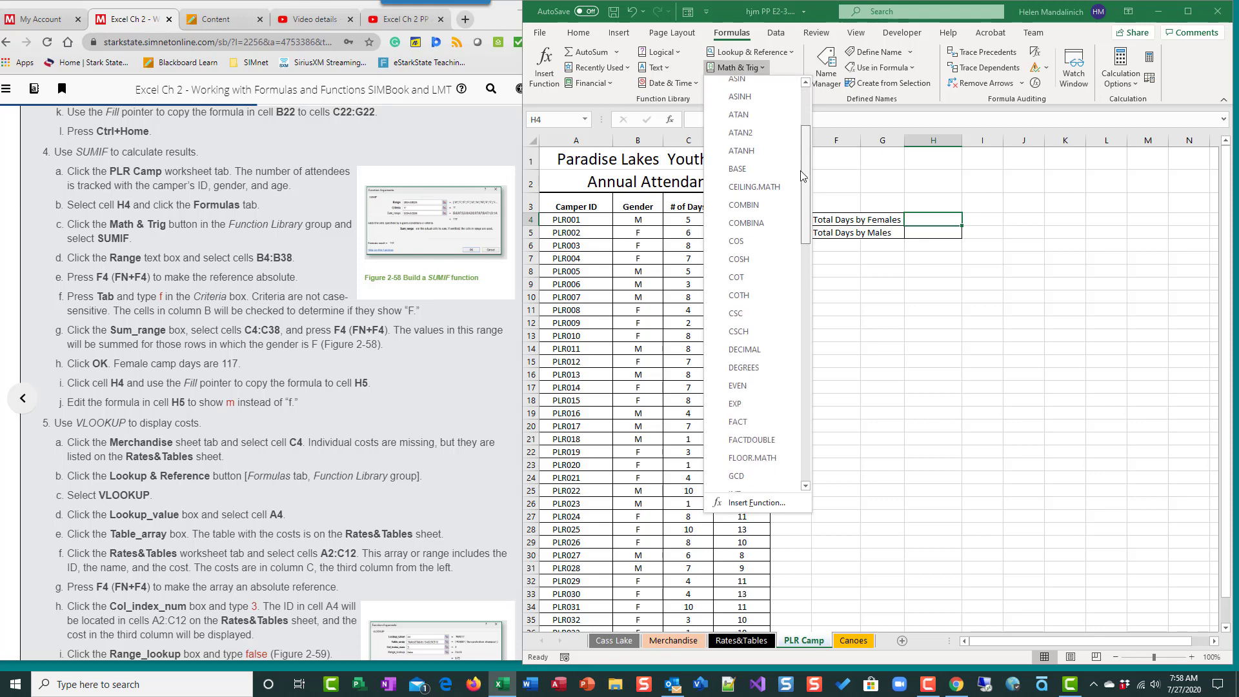
scroll(789, 292, "down", 8)
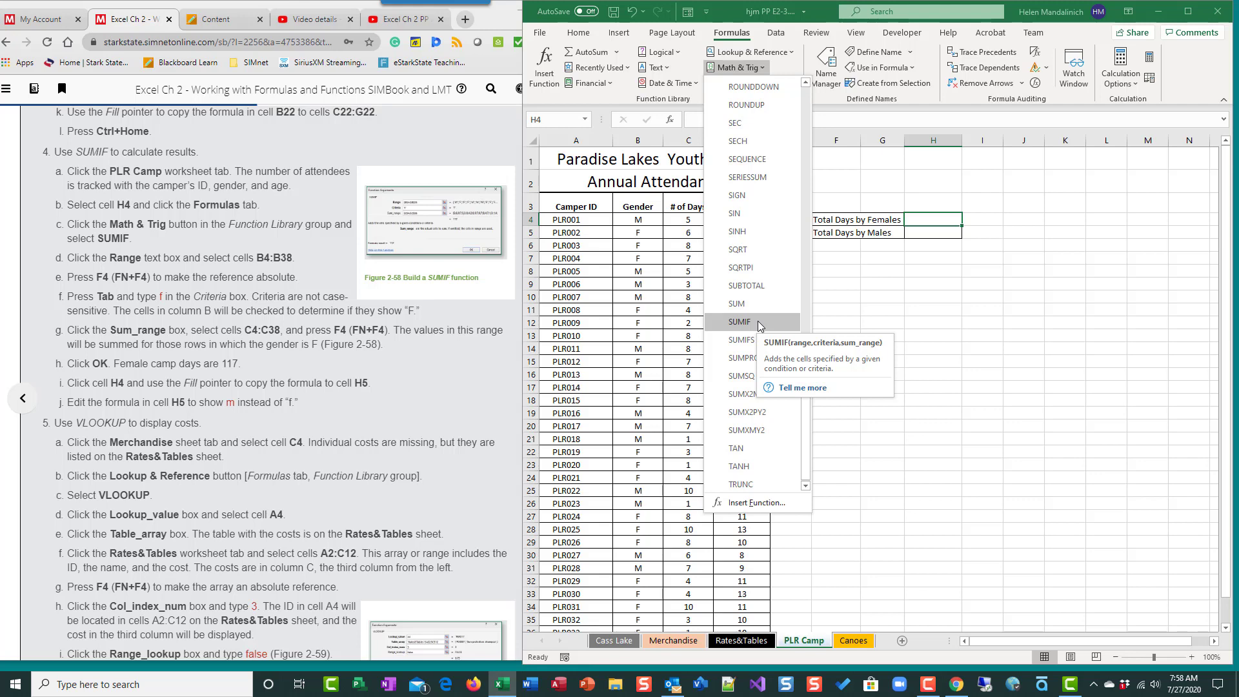
left_click(759, 323)
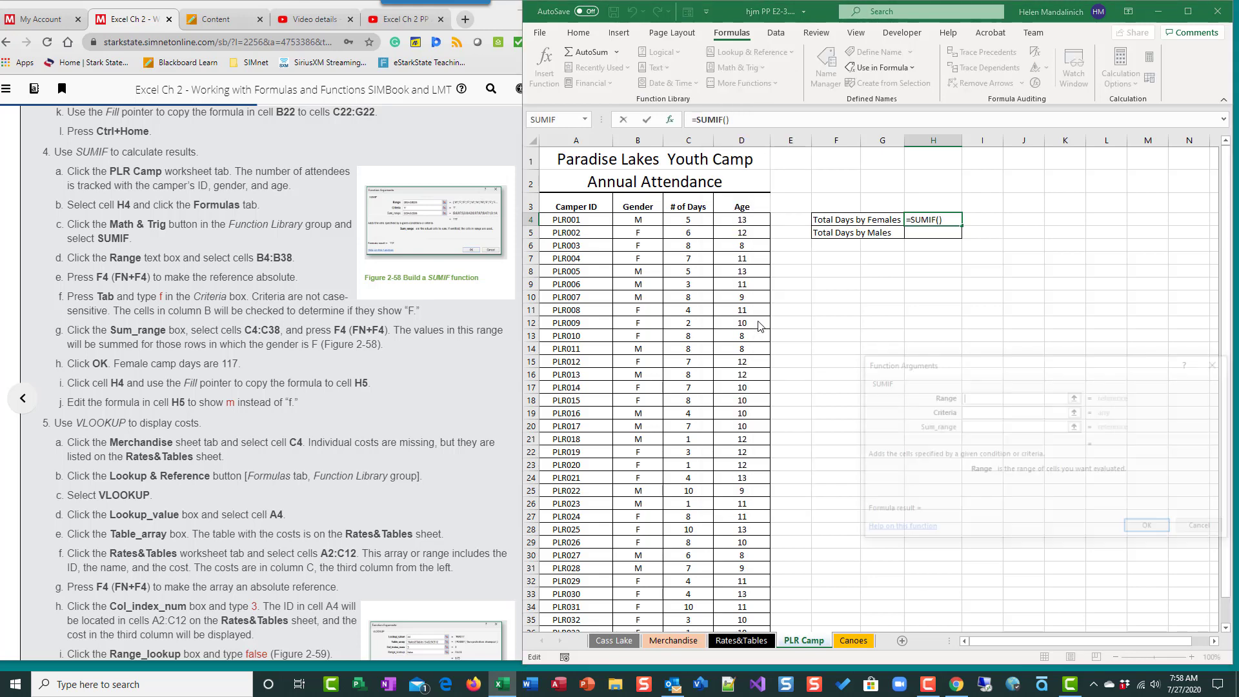
Set the SUMIF range to the gender cells B4:B38 as an absolute reference and the criteria to F.
left_click_drag(1058, 366, 1002, 269)
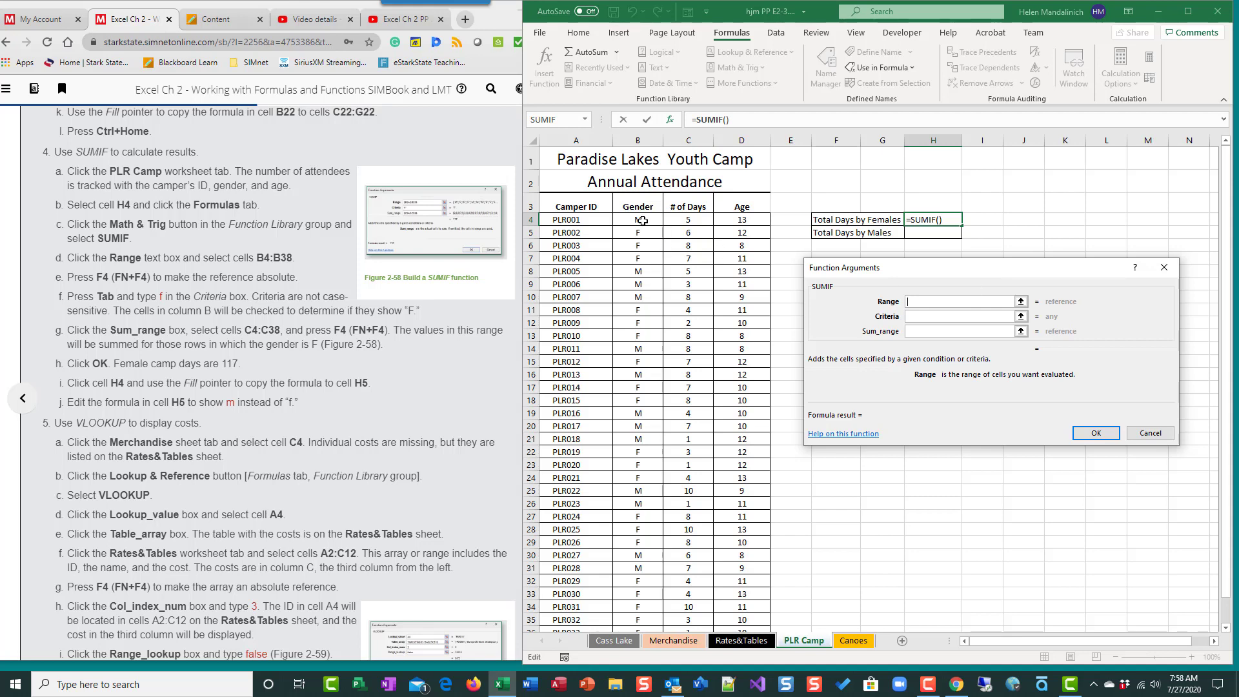
left_click_drag(643, 220, 645, 611)
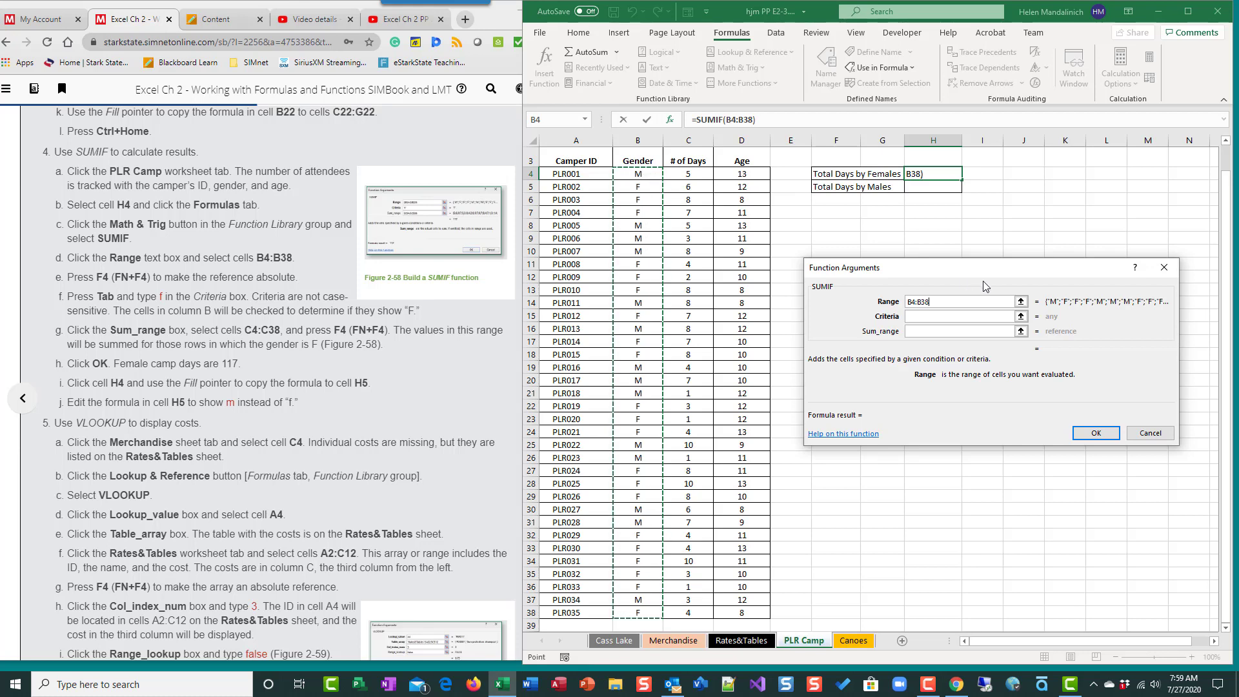
key("F4")
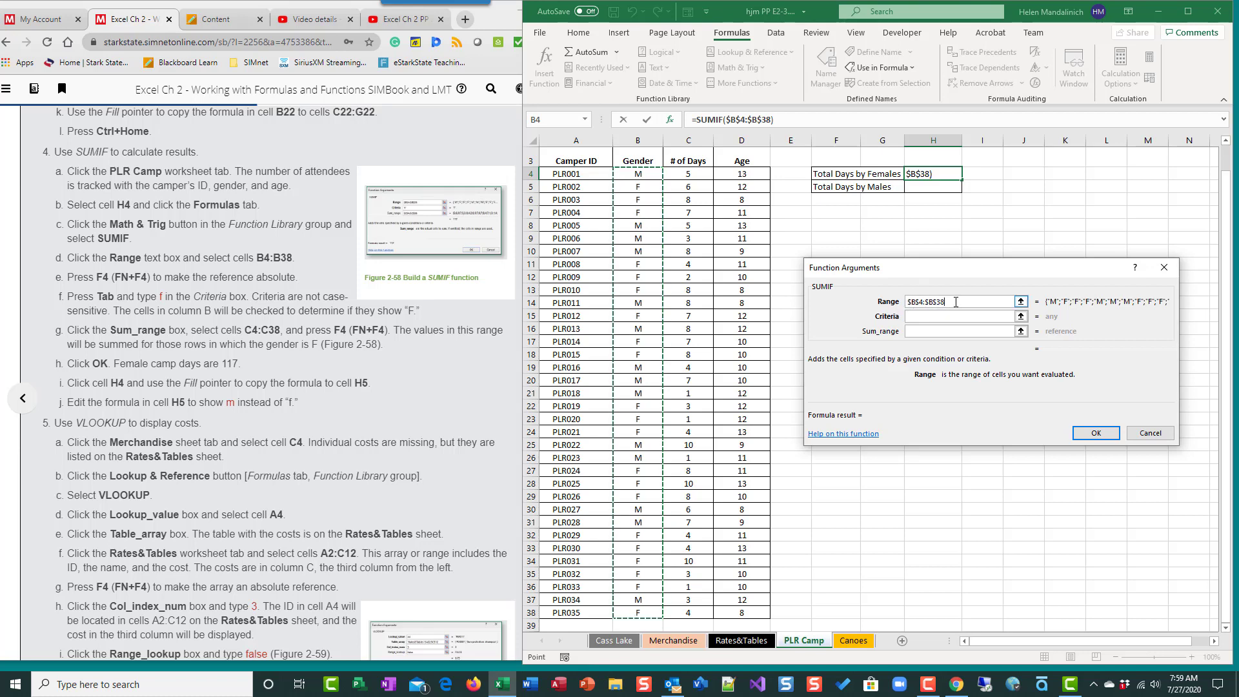
left_click(919, 316)
left_click(919, 316)
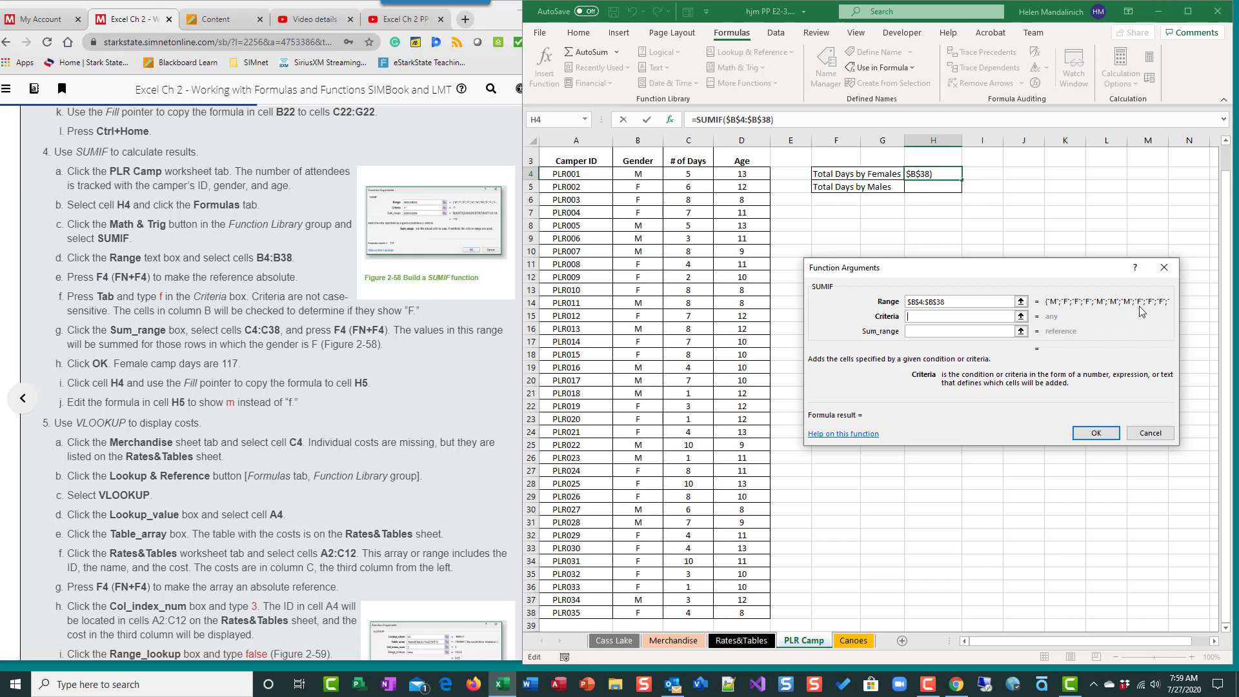
type("F")
Set the sum range to the absolute reference $C$4:$C$38 and complete the SUMIF function.
left_click(947, 330)
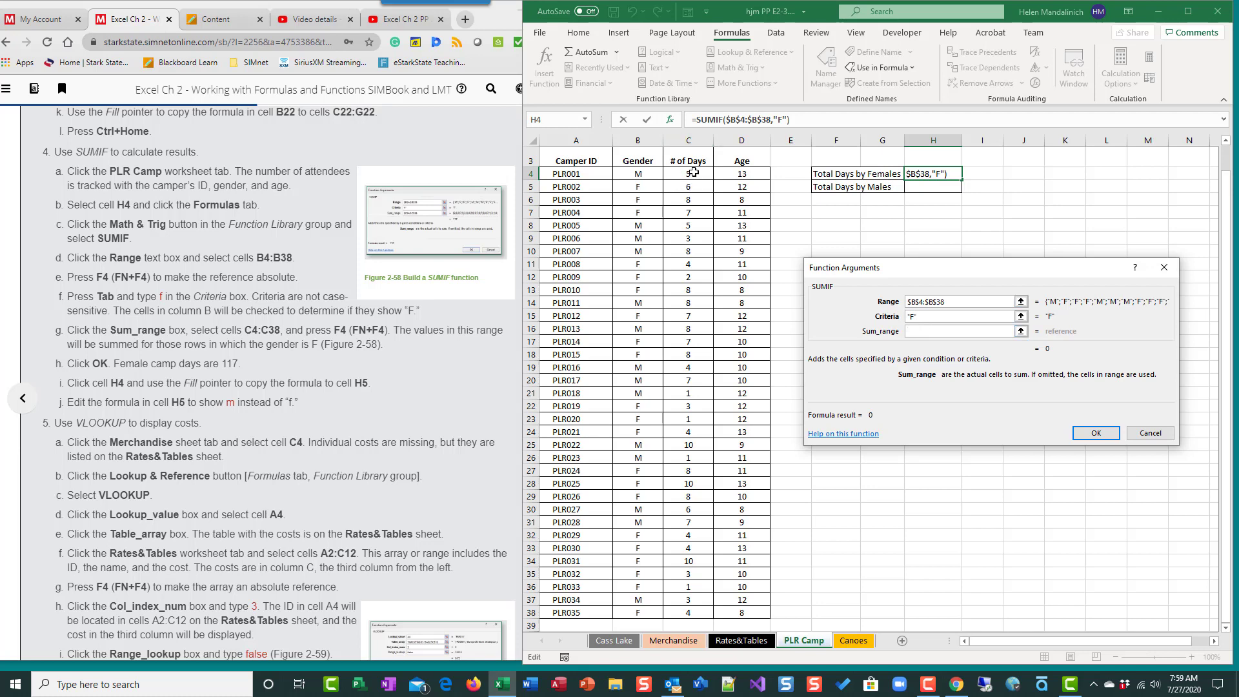
left_click_drag(693, 172, 693, 615)
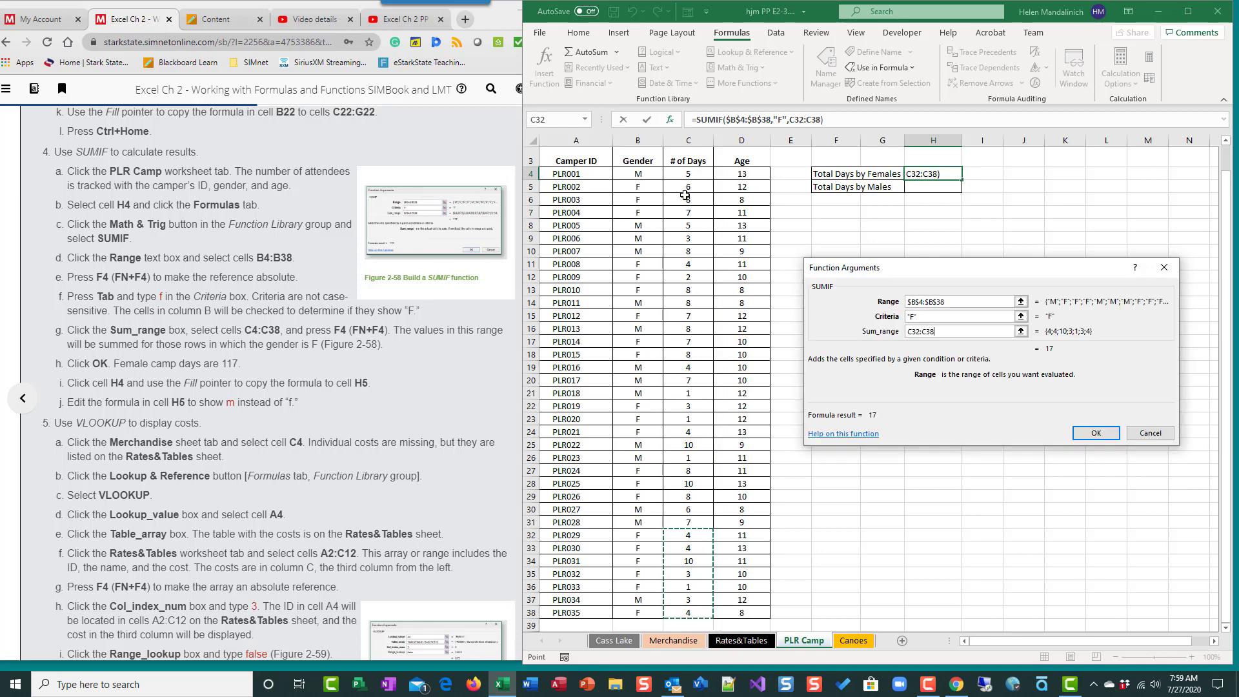
left_click_drag(688, 174, 697, 613)
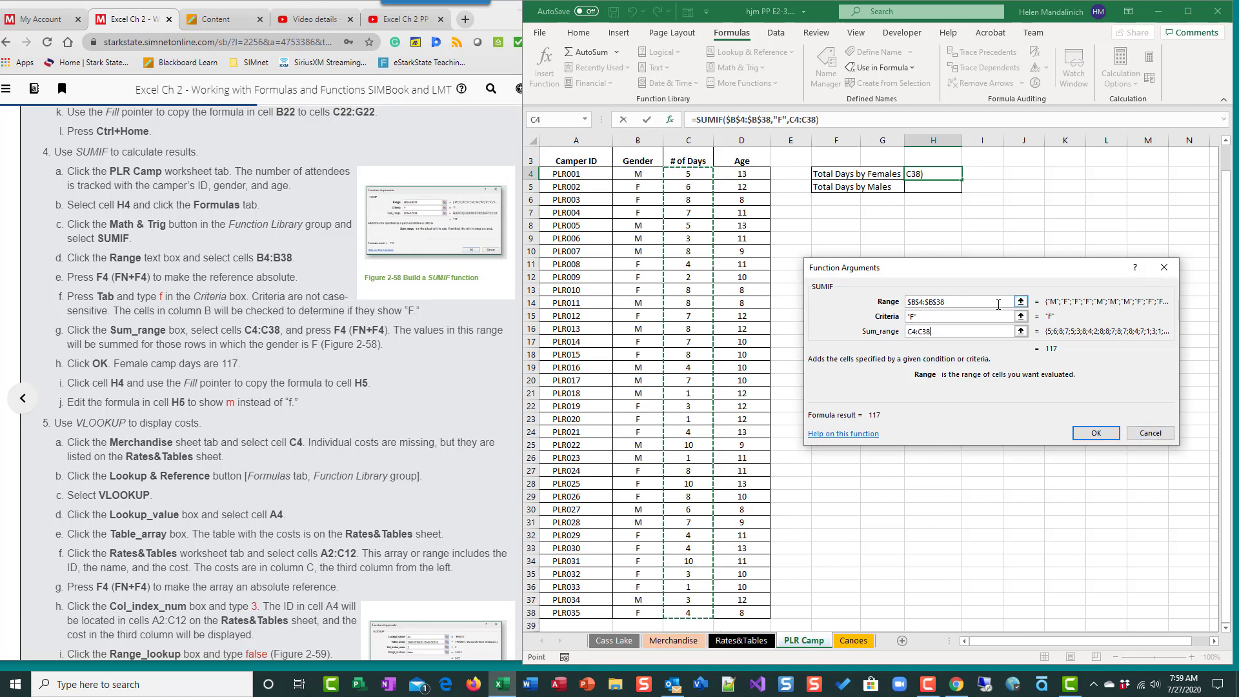
key("F4")
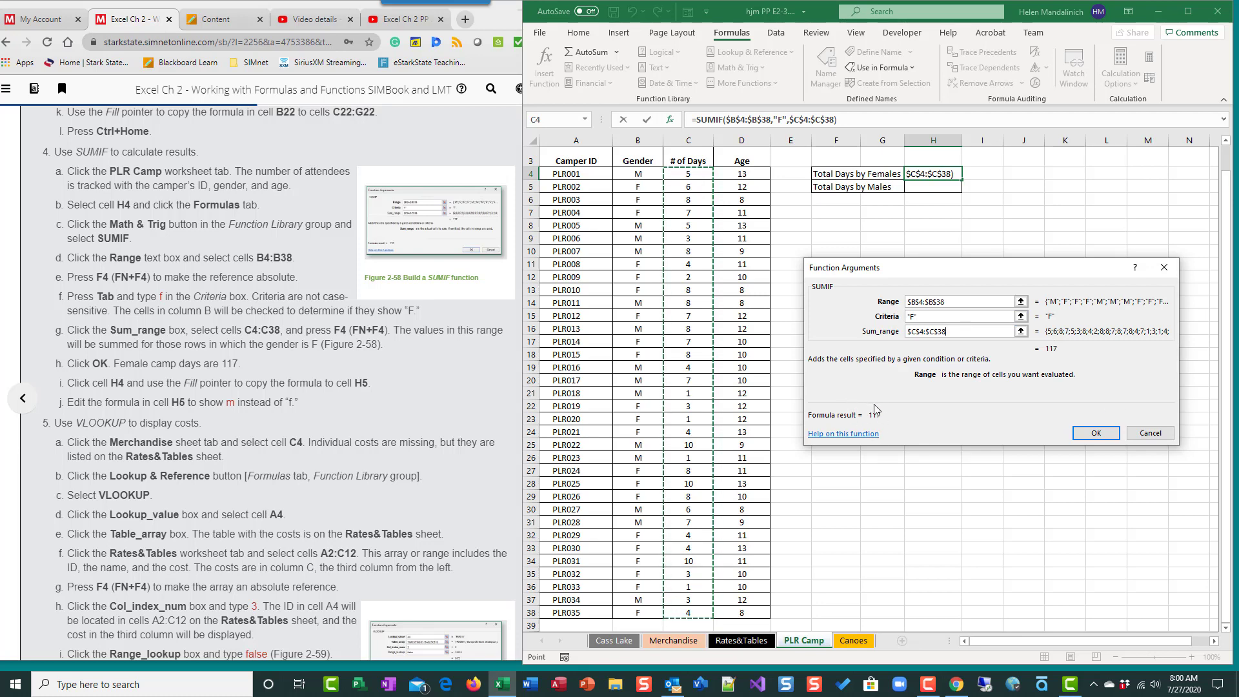
left_click(1111, 438)
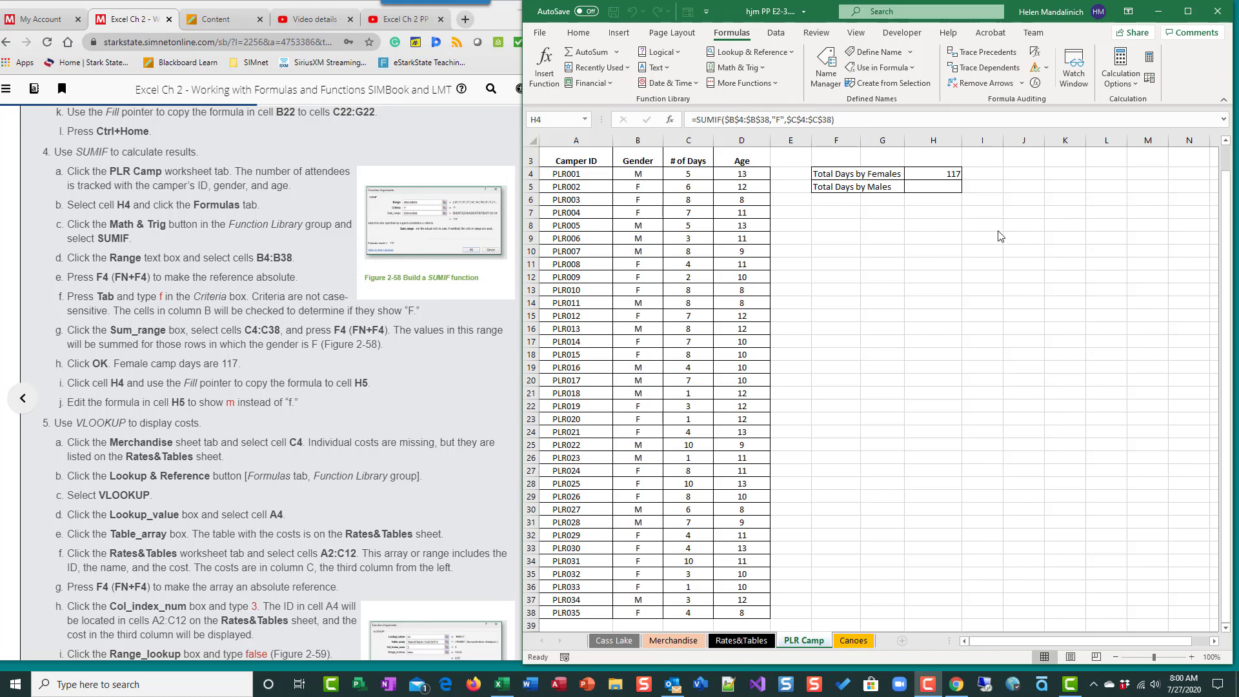
Fill the SUMIF formula from cell H4 down to H5 for the total days by males.
left_click(948, 174)
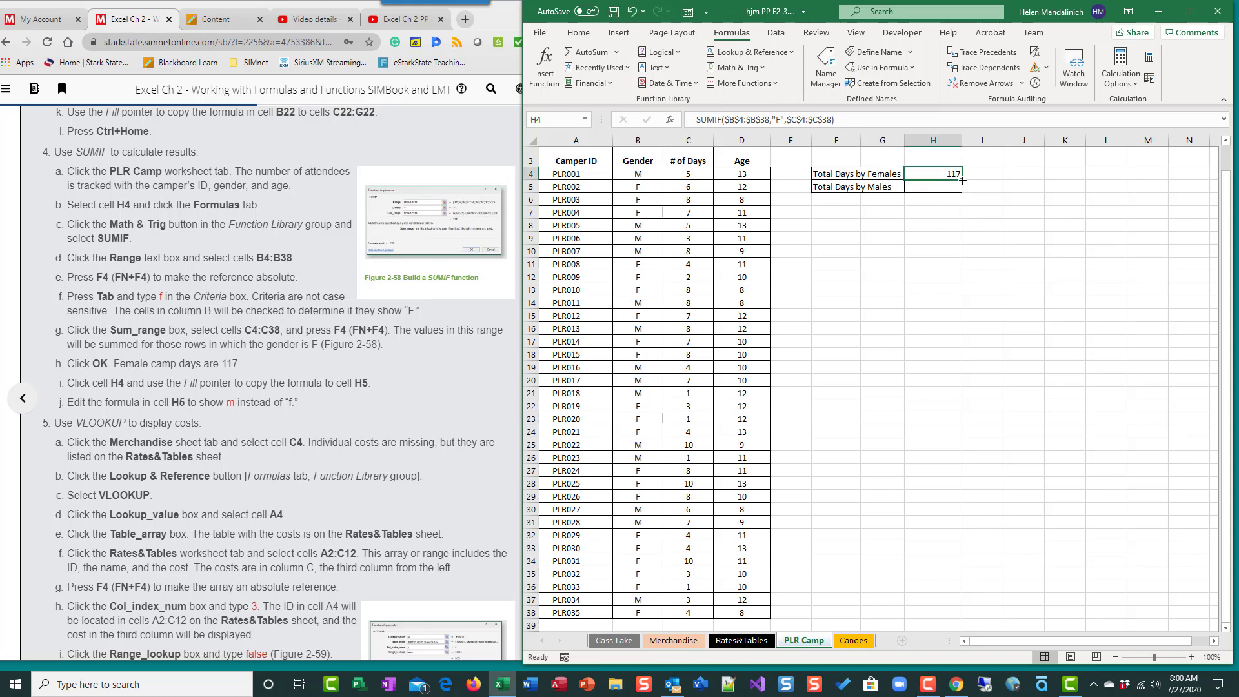
left_click_drag(962, 181, 962, 193)
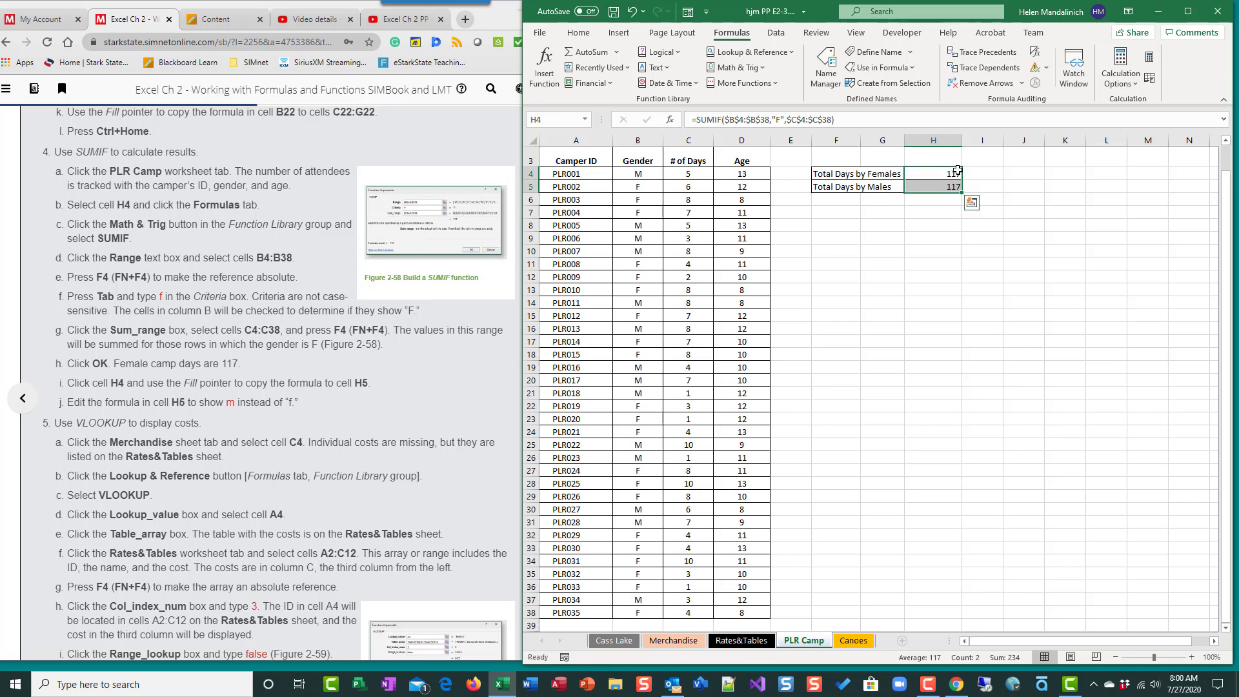
left_click(948, 186)
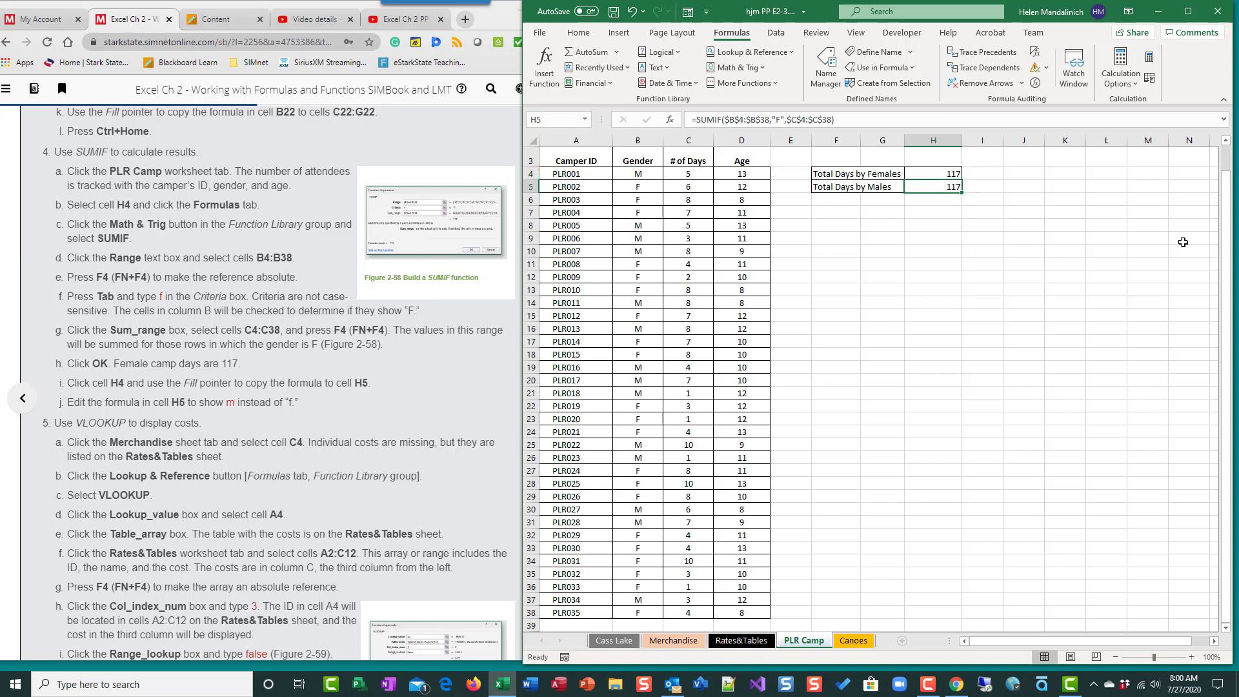
left_click(778, 119)
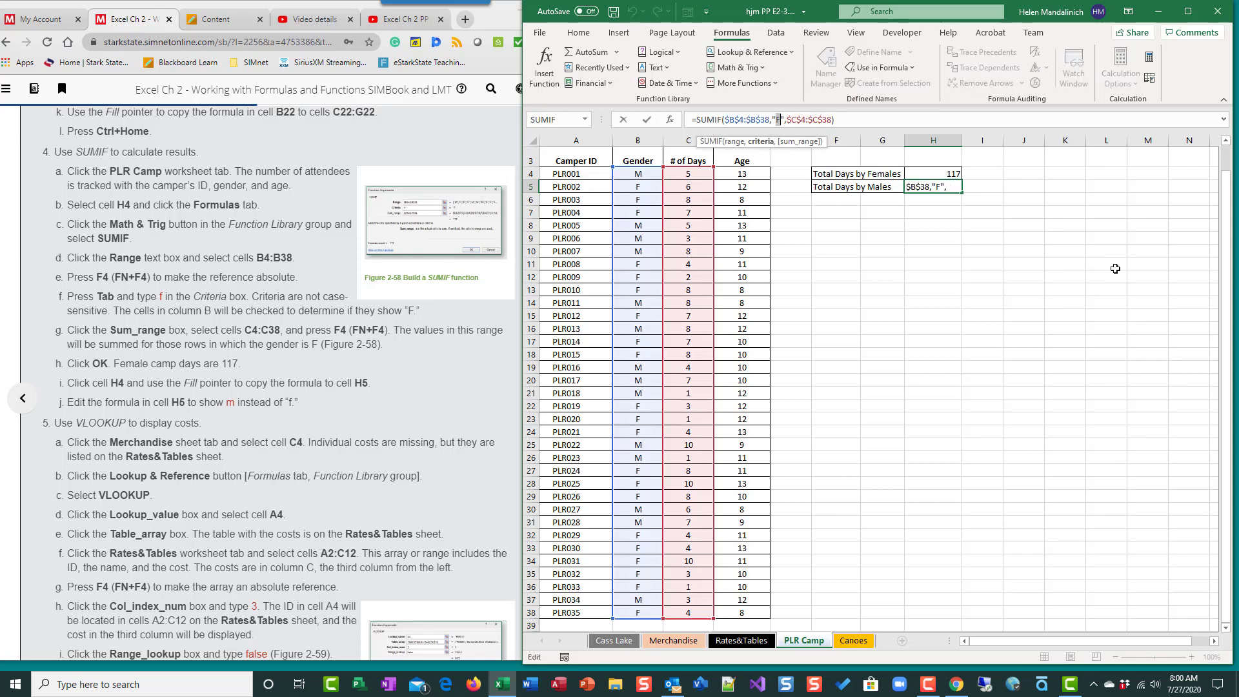
type("M")
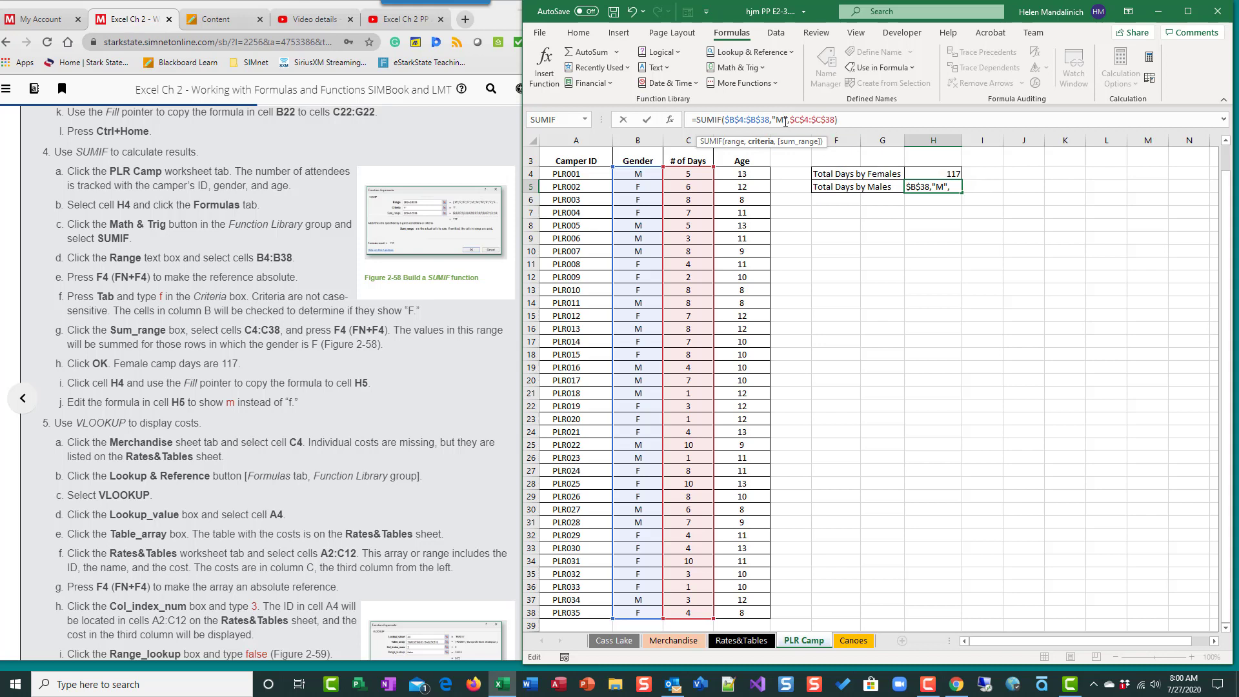
key("Escape")
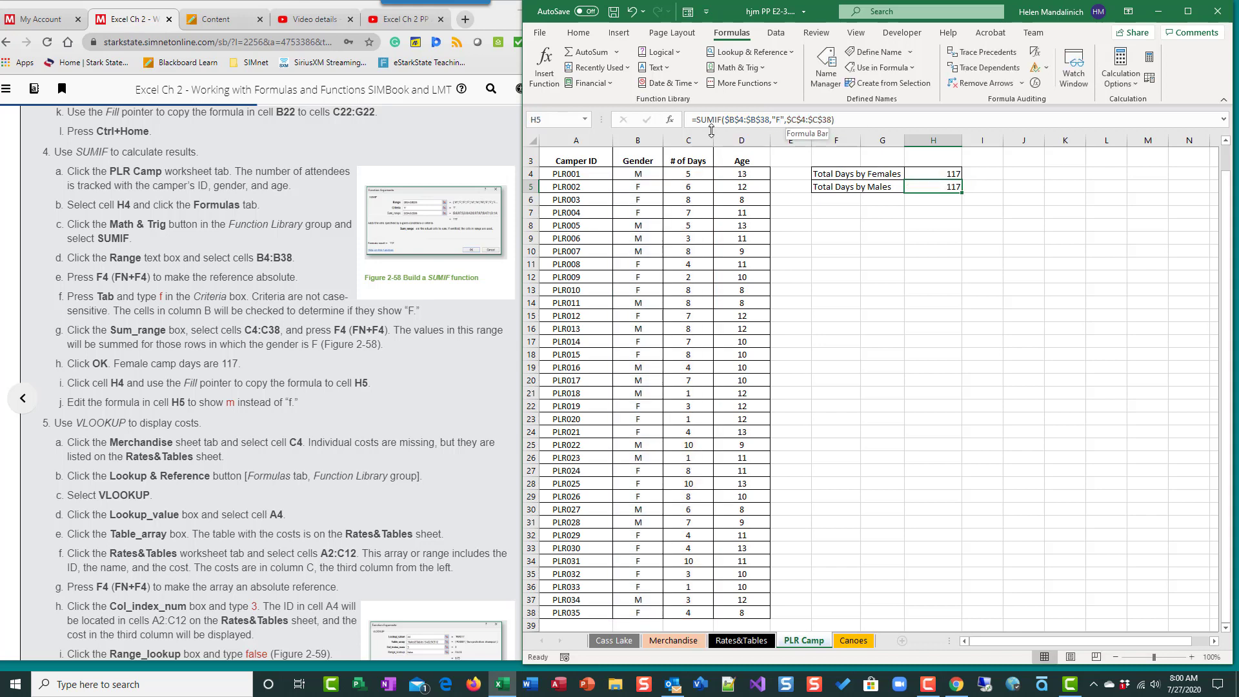
Change the criteria in the H5 SUMIF formula to "M" and save the workbook.
double_click(935, 185)
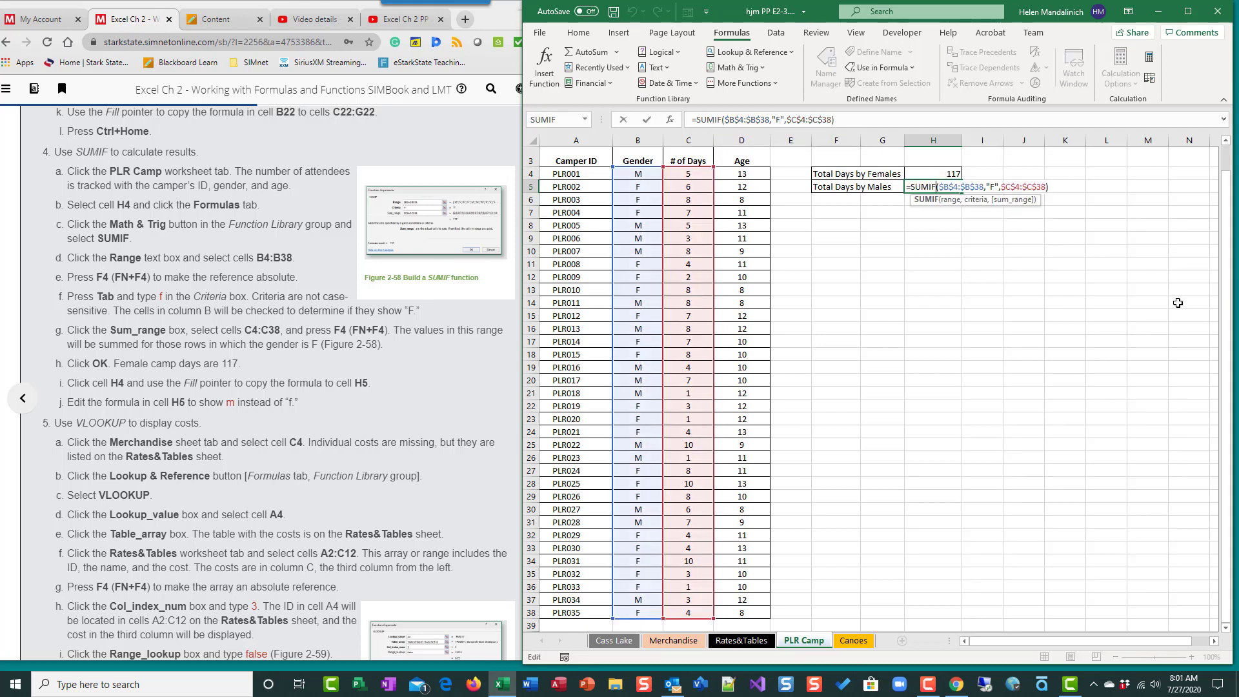
double_click(990, 187)
type("M")
key("Return")
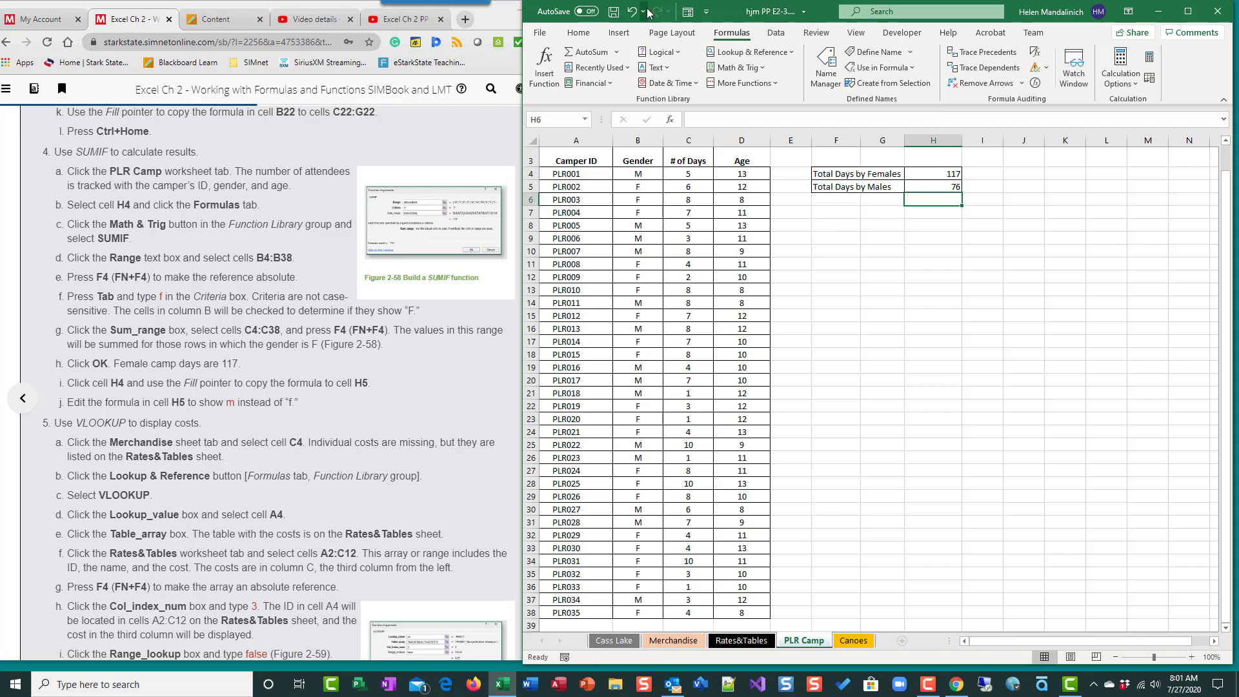
left_click(613, 11)
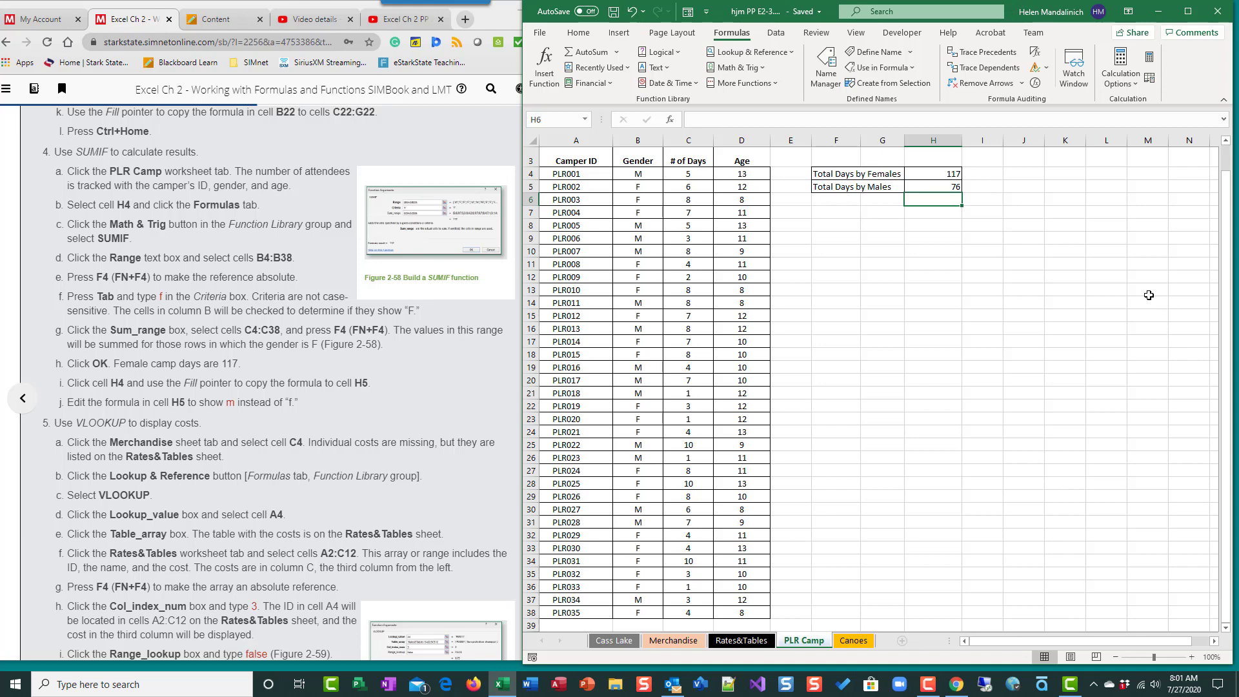
scroll(469, 368, "down", 4)
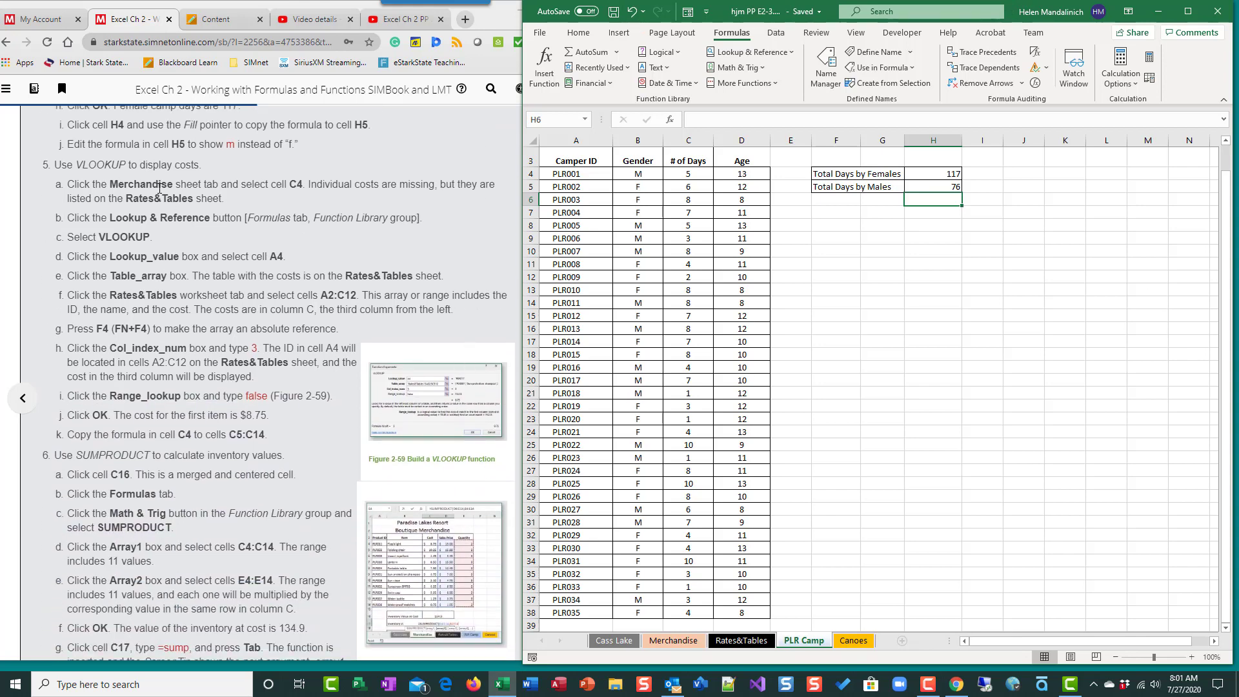